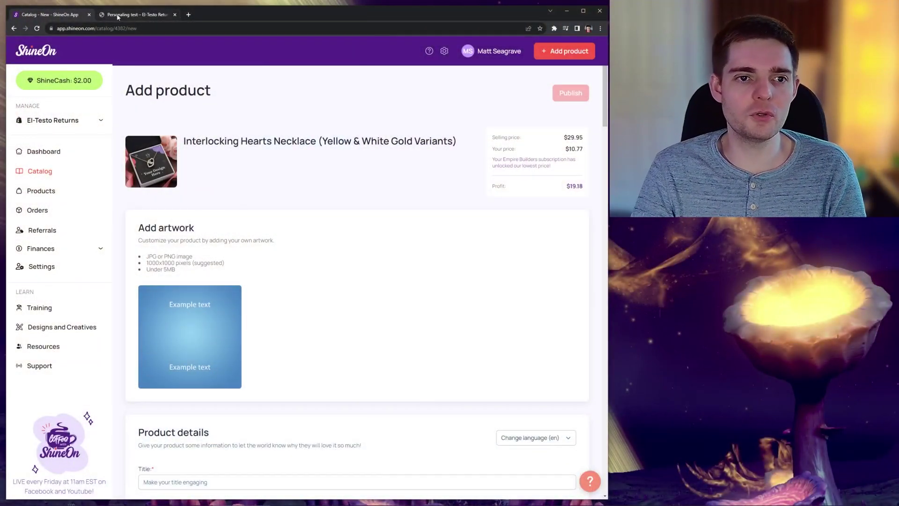
- In the store preview, enter 'Wordings' as Example Name, then select the Test label field
{"action": "left_click", "coordinate": [134, 14]}
{"action": "left_click", "coordinate": [436, 158]}
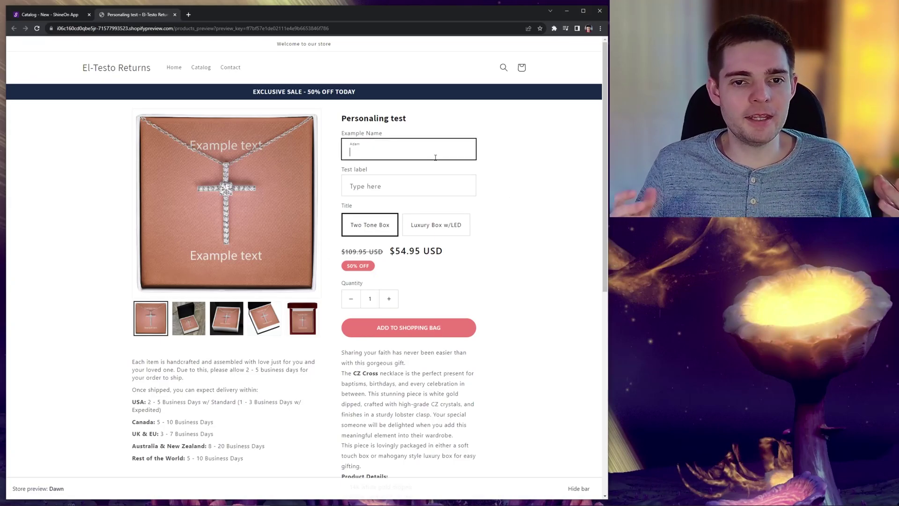
{"action": "left_click", "coordinate": [485, 155]}
{"action": "left_click", "coordinate": [448, 151]}
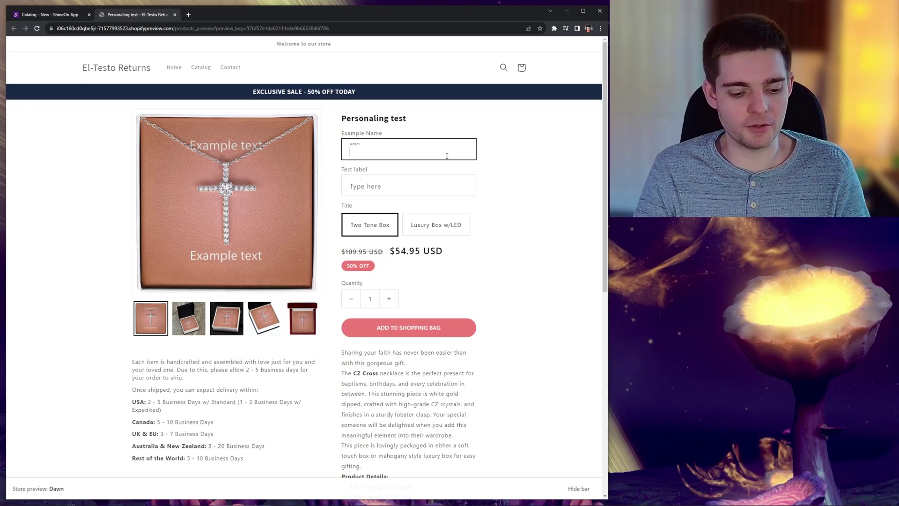
{"action": "type", "text": "Wordings"}
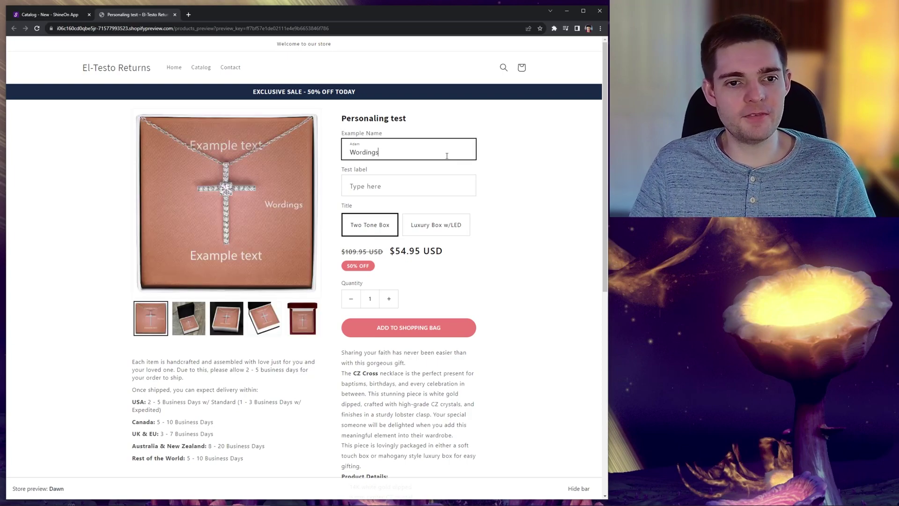
{"action": "left_click", "coordinate": [398, 188]}
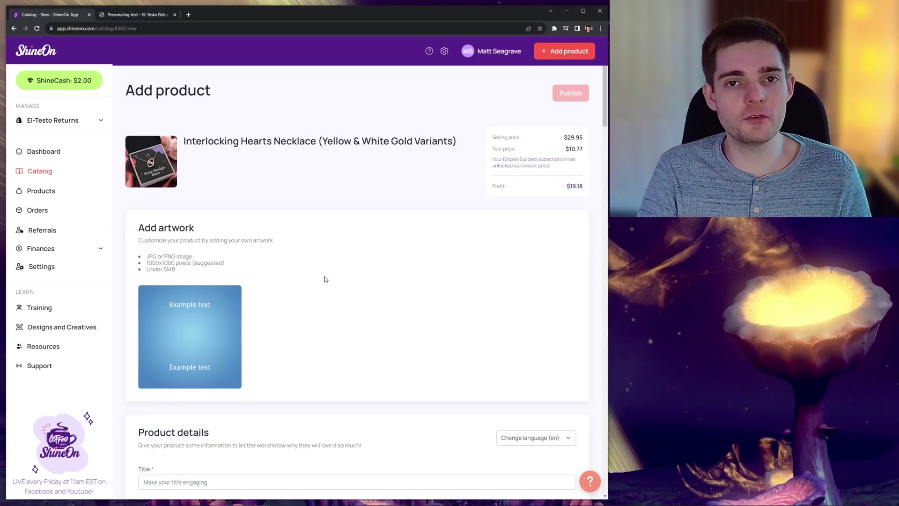
- Scroll down the Add product page to the Personalizations canvas with the artwork
{"action": "scroll", "coordinate": [329, 273], "scroll_direction": "down", "scroll_amount": 3}
{"action": "scroll", "coordinate": [291, 253], "scroll_direction": "down", "scroll_amount": 3}
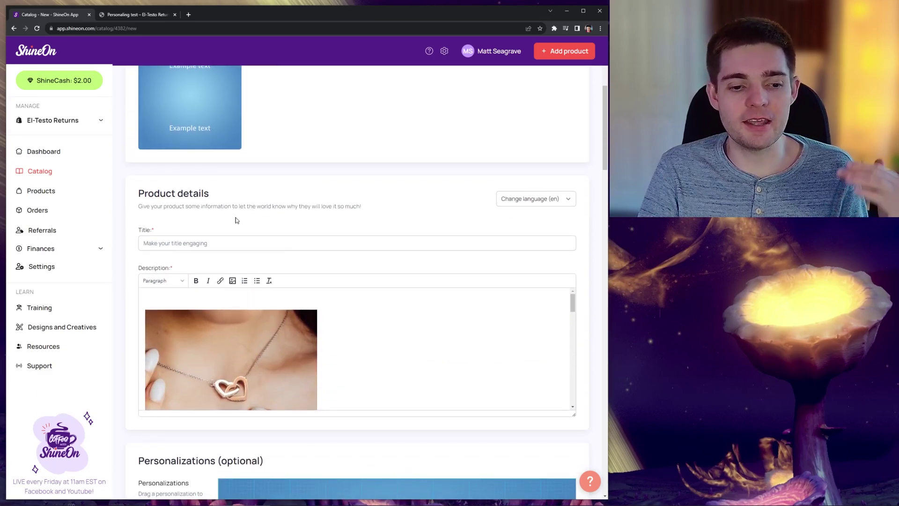
{"action": "scroll", "coordinate": [266, 226], "scroll_direction": "down", "scroll_amount": 2}
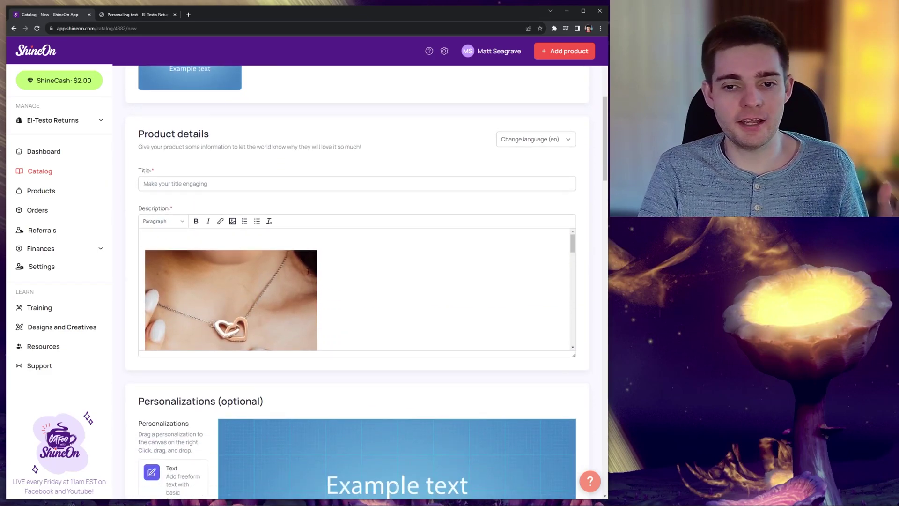
{"action": "scroll", "coordinate": [279, 287], "scroll_direction": "down", "scroll_amount": 7}
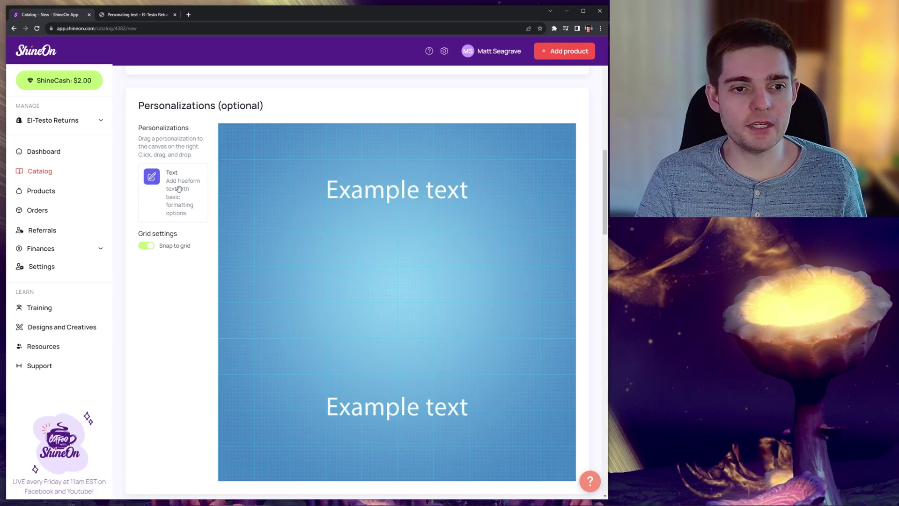
- Drag a Text personalization onto the necklace artwork and nudge it into place
{"action": "left_click_drag", "start_coordinate": [162, 181], "coordinate": [376, 243]}
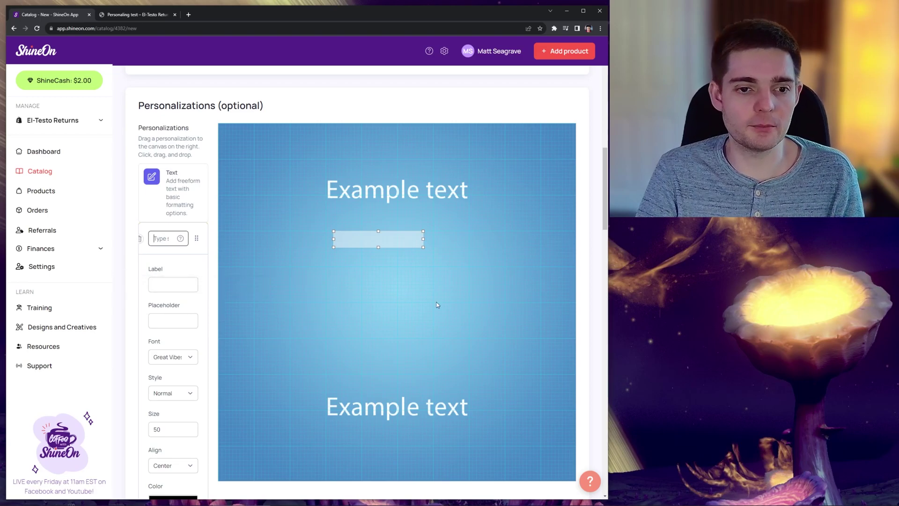
{"action": "left_click_drag", "start_coordinate": [386, 235], "coordinate": [459, 266]}
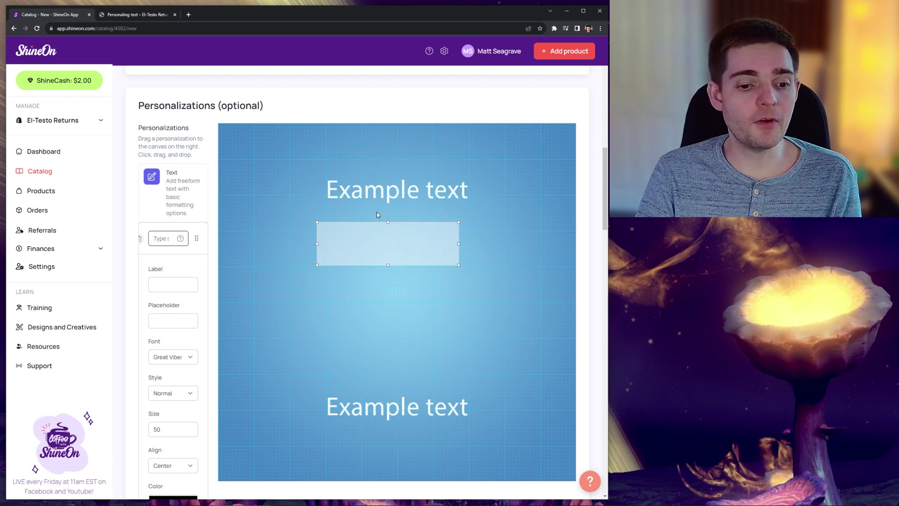
{"action": "mouse_move", "coordinate": [403, 223]}
{"action": "left_mouse_down"}
{"action": "mouse_move", "coordinate": [400, 231]}
{"action": "mouse_move", "coordinate": [395, 220]}
{"action": "left_mouse_up"}
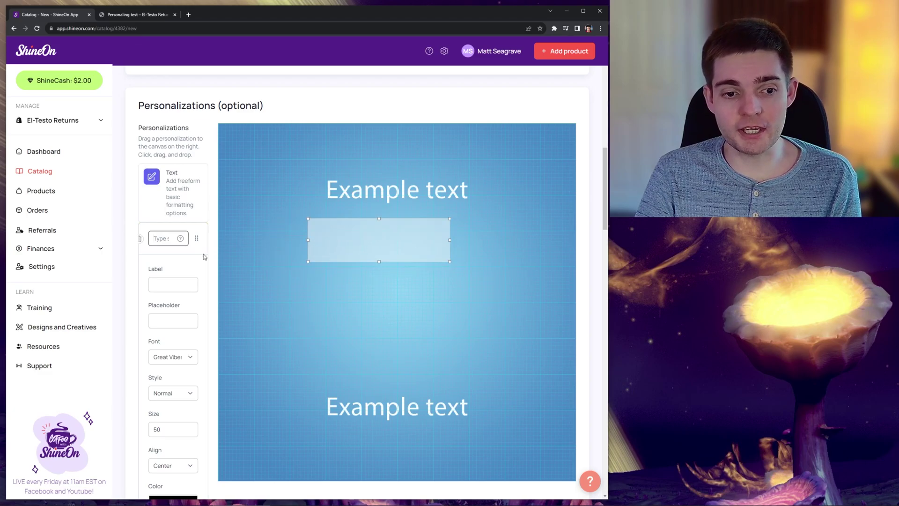
- Turn off Snap to grid, centre the box under the top Example text, and widen it slightly
{"action": "scroll", "coordinate": [201, 213], "scroll_direction": "down", "scroll_amount": 4}
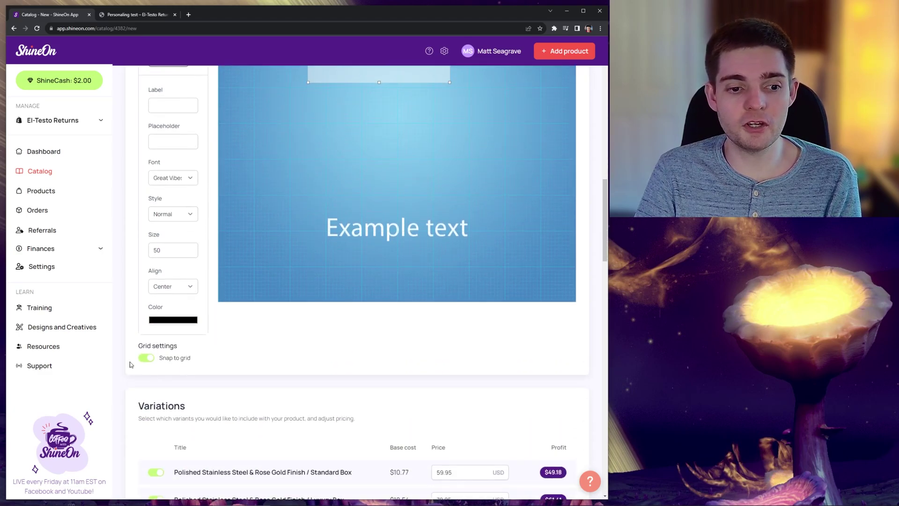
{"action": "left_click", "coordinate": [147, 358]}
{"action": "scroll", "coordinate": [362, 255], "scroll_direction": "up", "scroll_amount": 4}
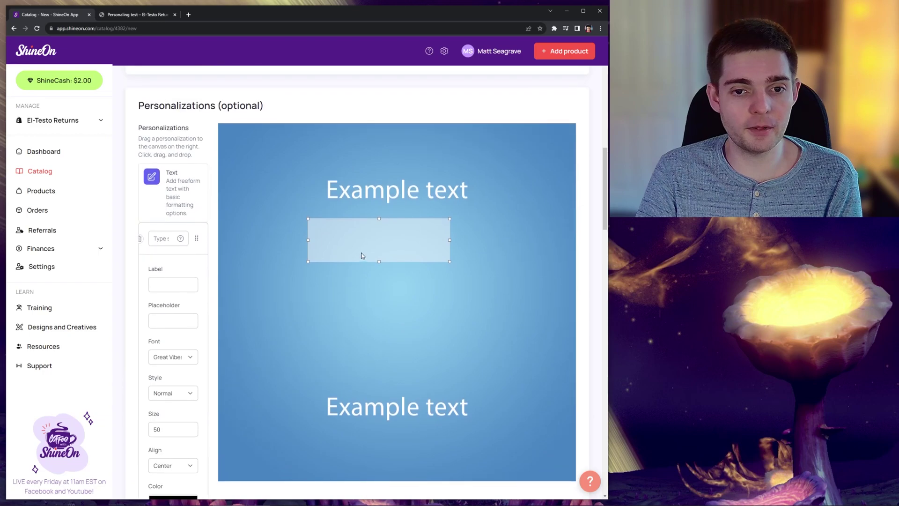
{"action": "left_click_drag", "start_coordinate": [361, 255], "coordinate": [347, 237]}
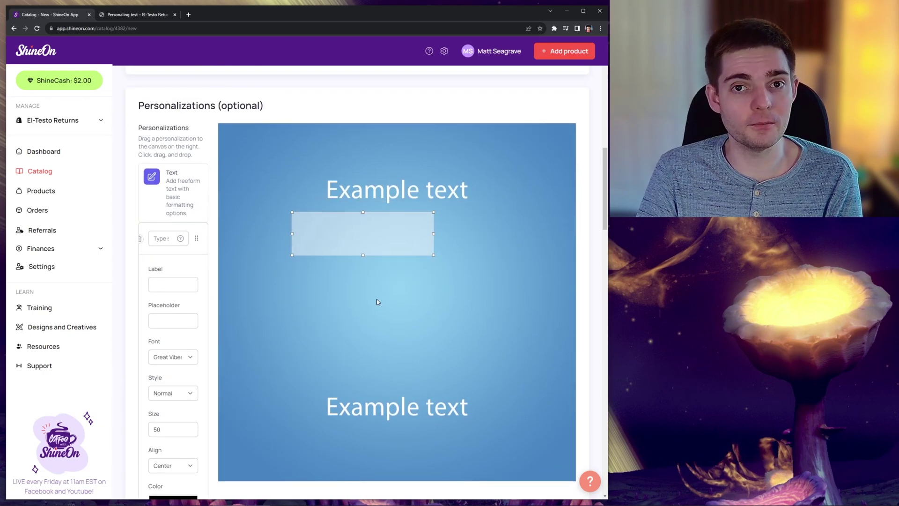
{"action": "scroll", "coordinate": [166, 279], "scroll_direction": "down", "scroll_amount": 2}
{"action": "left_click", "coordinate": [164, 480]}
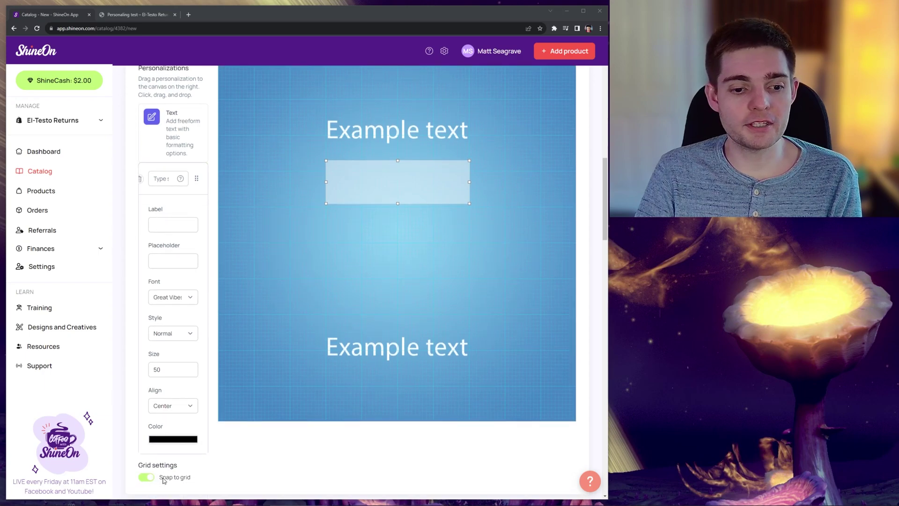
{"action": "left_click", "coordinate": [164, 481]}
{"action": "scroll", "coordinate": [335, 445], "scroll_direction": "up", "scroll_amount": 2}
{"action": "scroll", "coordinate": [333, 442], "scroll_direction": "down", "scroll_amount": 1}
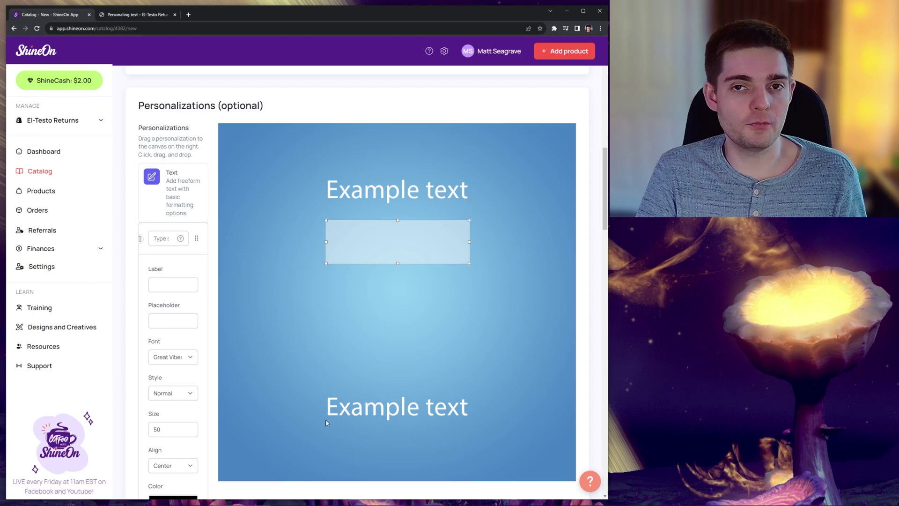
{"action": "scroll", "coordinate": [264, 370], "scroll_direction": "down", "scroll_amount": 1}
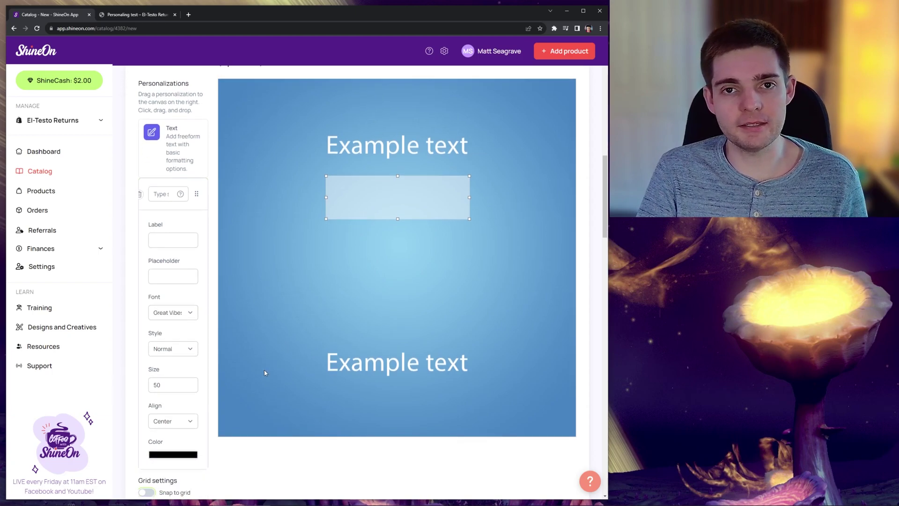
{"action": "scroll", "coordinate": [319, 305], "scroll_direction": "up", "scroll_amount": 1}
{"action": "mouse_move", "coordinate": [409, 243]}
{"action": "left_mouse_down"}
{"action": "mouse_move", "coordinate": [372, 237]}
{"action": "mouse_move", "coordinate": [408, 236]}
{"action": "mouse_move", "coordinate": [412, 246]}
{"action": "left_mouse_up"}
{"action": "left_click_drag", "start_coordinate": [468, 263], "coordinate": [471, 264]}
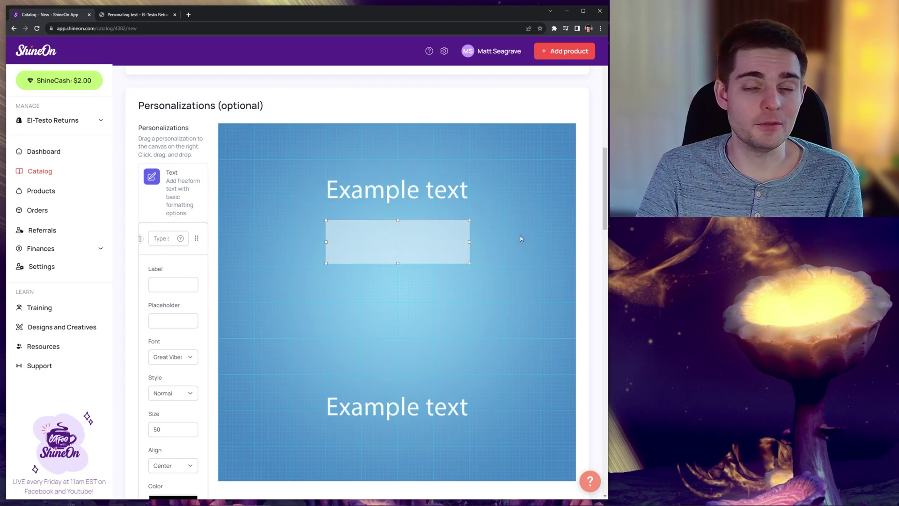
- Give the text field default text 'Adam', label 'First name' and placeholder 'Type Here'
{"action": "left_click", "coordinate": [163, 242]}
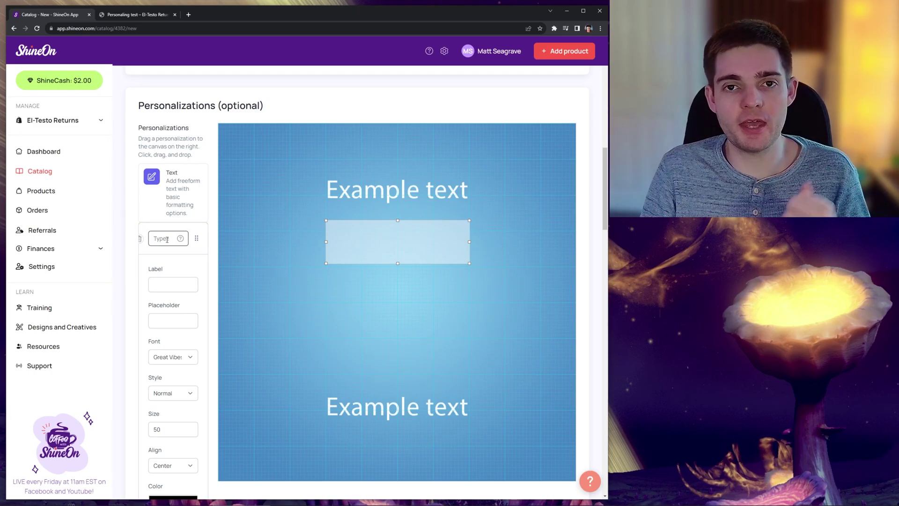
{"action": "type", "text": "Adam"}
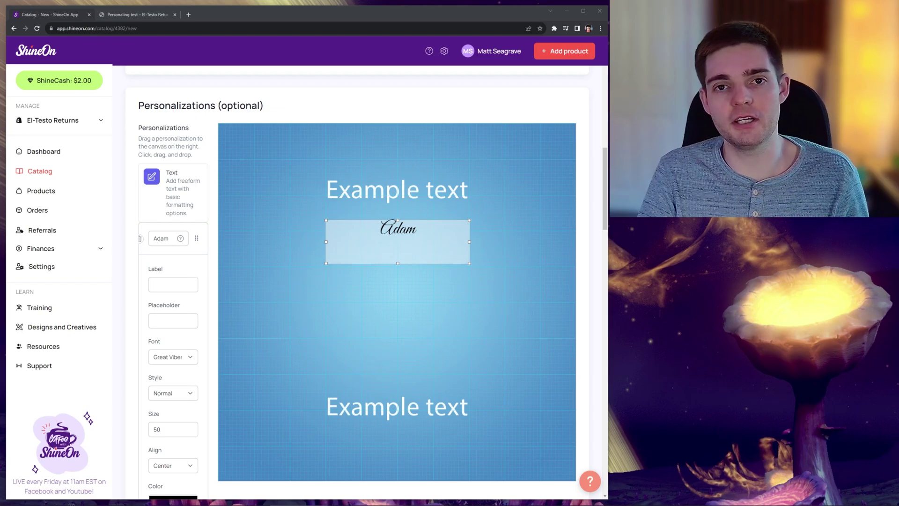
{"action": "left_click", "coordinate": [189, 281]}
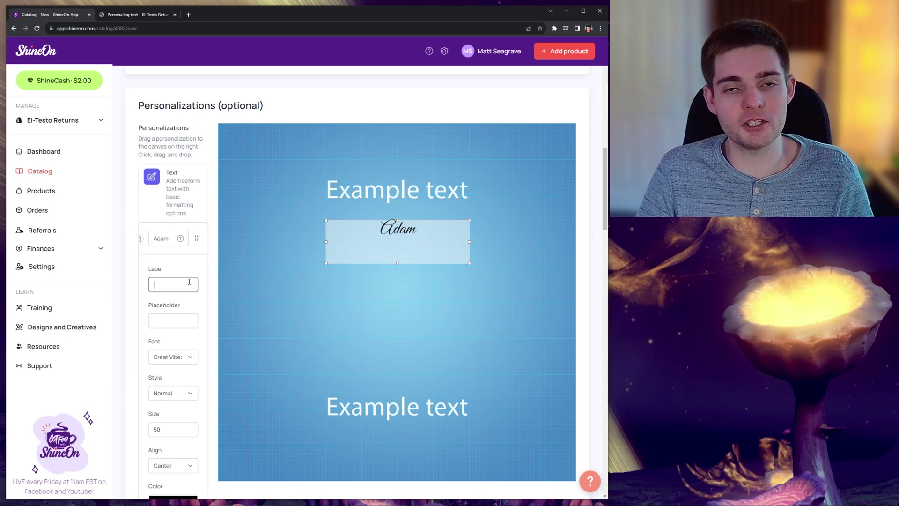
{"action": "type", "text": "First name"}
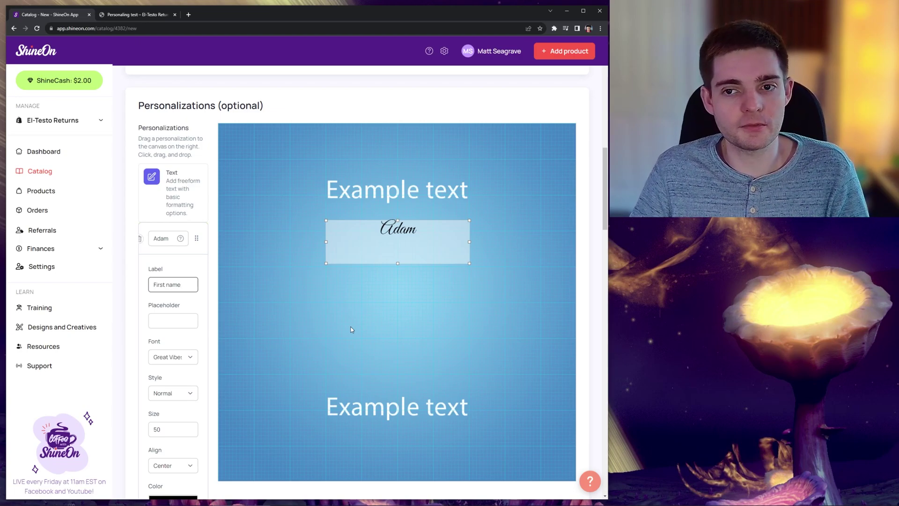
{"action": "left_click", "coordinate": [189, 317]}
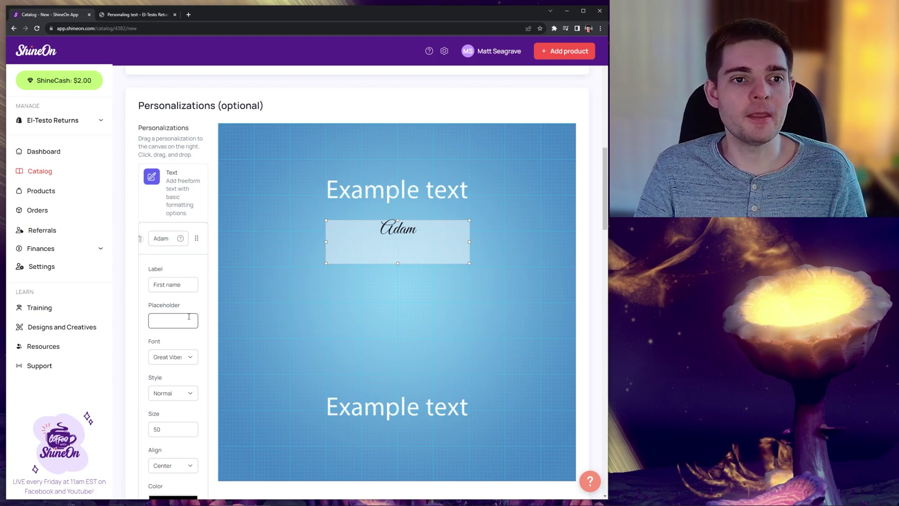
{"action": "key", "text": "ctrl+Tab"}
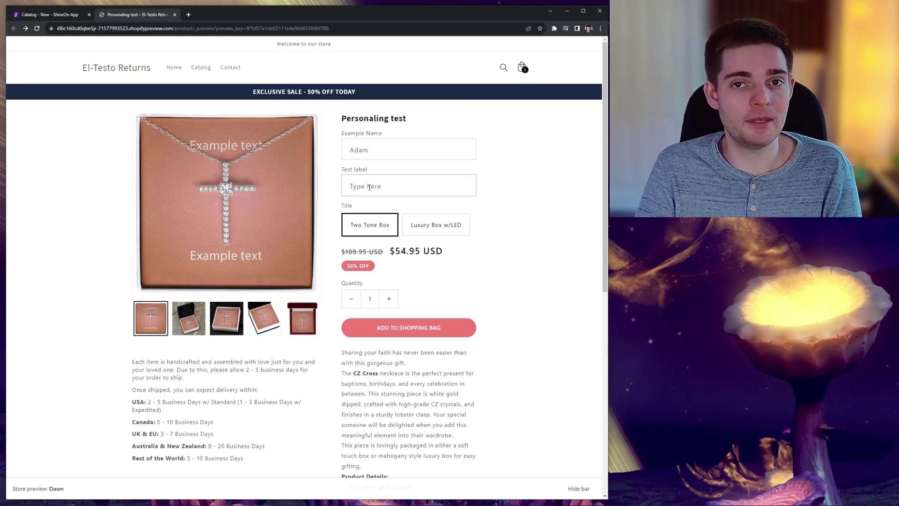
{"action": "key", "text": "ctrl+Tab"}
{"action": "type", "text": "Type Here"}
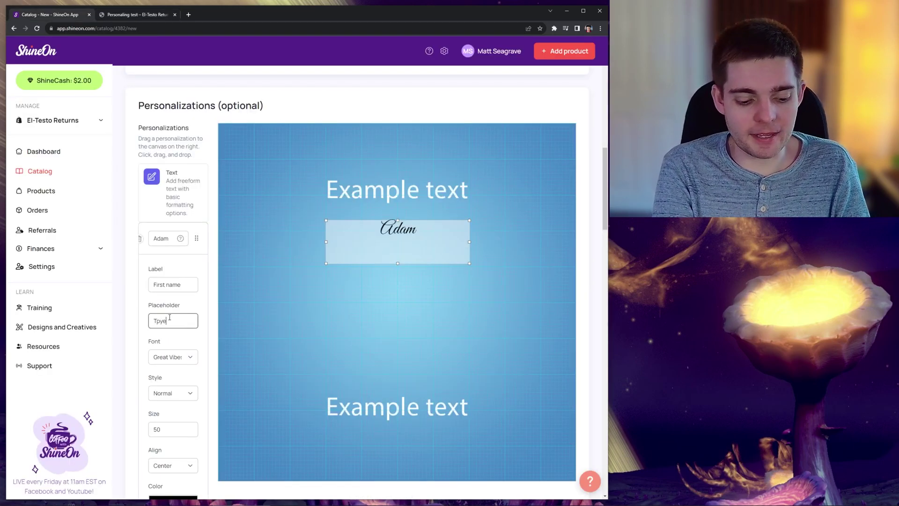
{"action": "key", "text": "Tab"}
- Set the Adam text to the Josefin Sans font in Medium style
{"action": "scroll", "coordinate": [181, 359], "scroll_direction": "down", "scroll_amount": 1}
{"action": "left_click", "coordinate": [178, 298]}
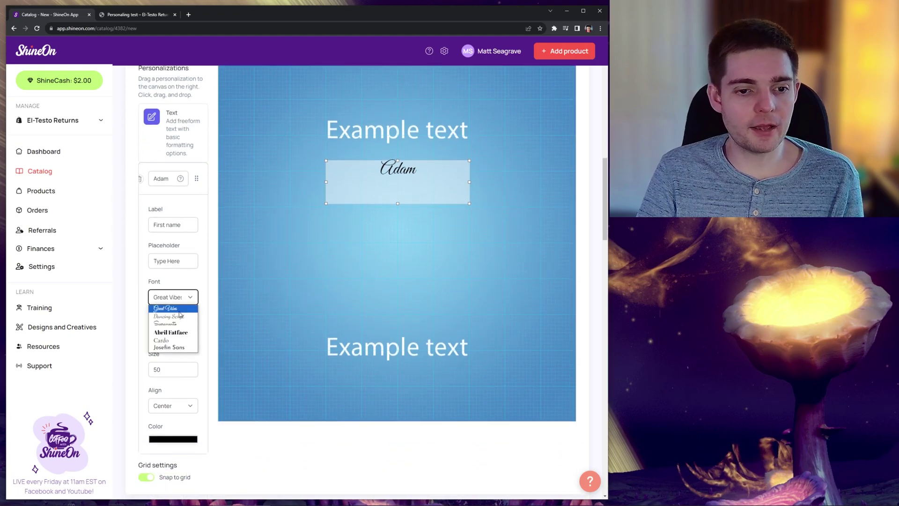
{"action": "left_click", "coordinate": [172, 344]}
{"action": "left_click", "coordinate": [175, 302]}
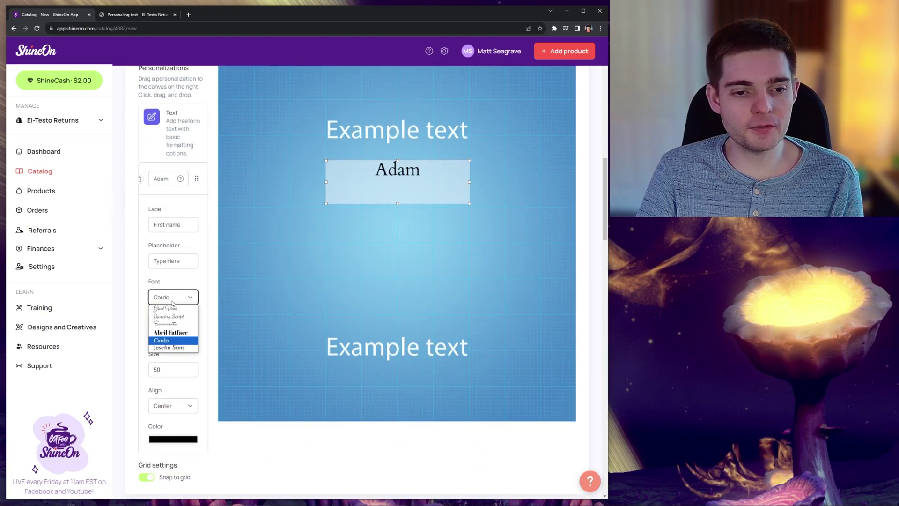
{"action": "left_click", "coordinate": [178, 348]}
{"action": "left_click", "coordinate": [173, 338]}
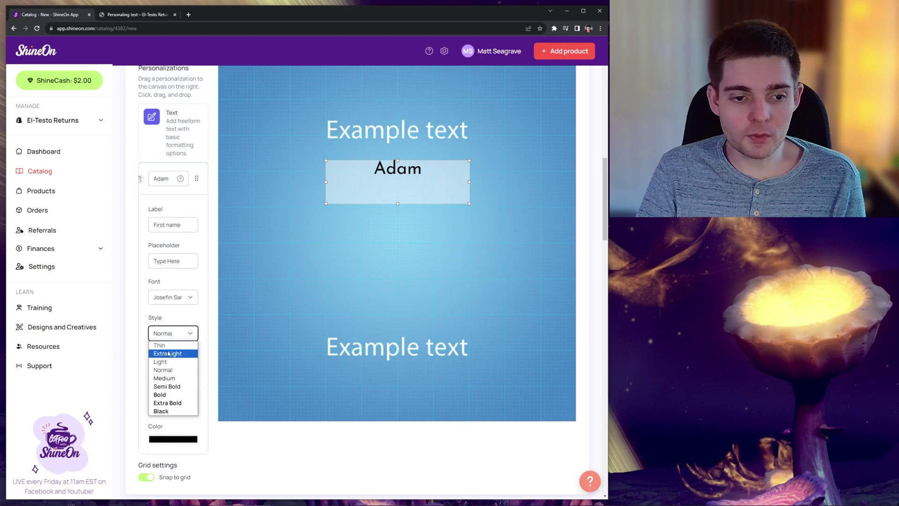
{"action": "left_click", "coordinate": [164, 403]}
{"action": "left_click", "coordinate": [169, 337]}
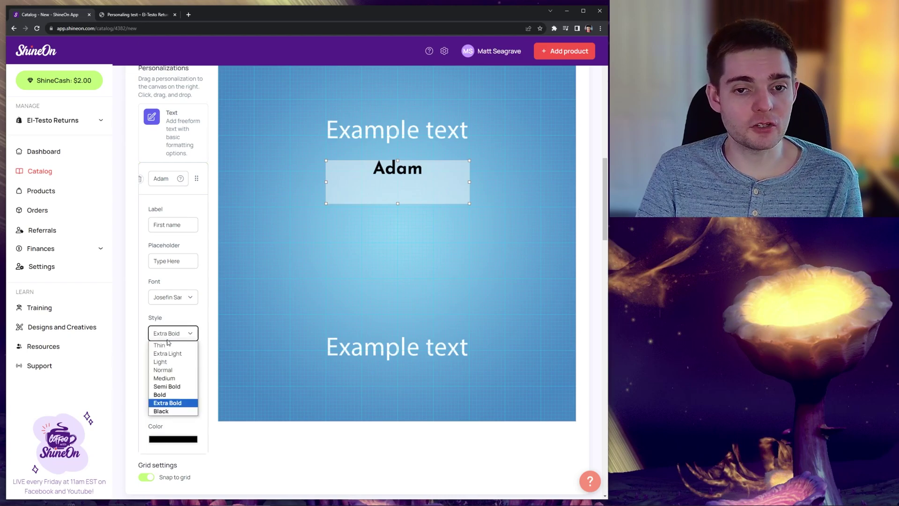
{"action": "left_click", "coordinate": [167, 347]}
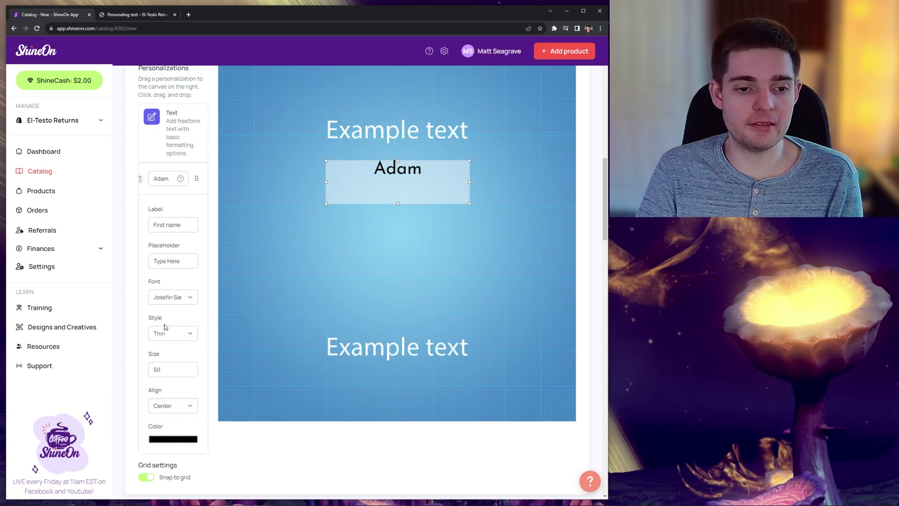
{"action": "left_click", "coordinate": [165, 333]}
{"action": "left_click", "coordinate": [165, 378]}
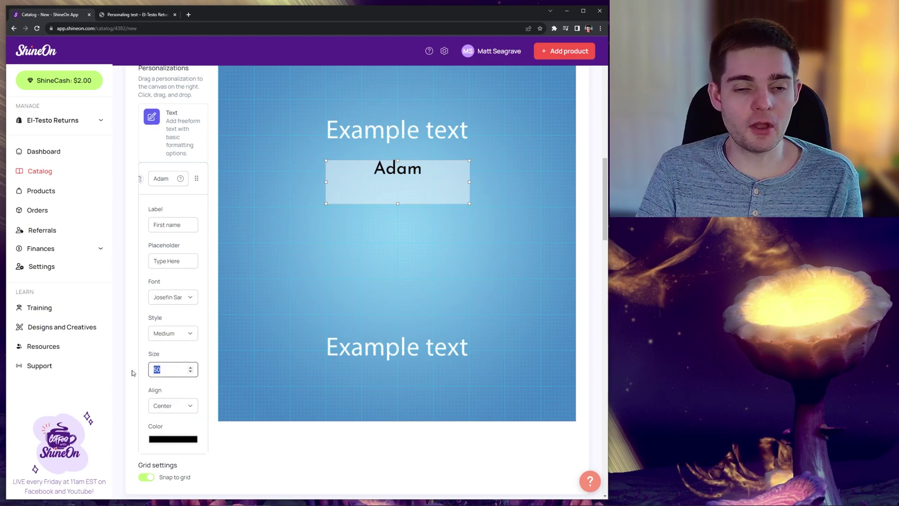
- Set the Adam text size to 100 and align it right
{"action": "type", "text": "100"}
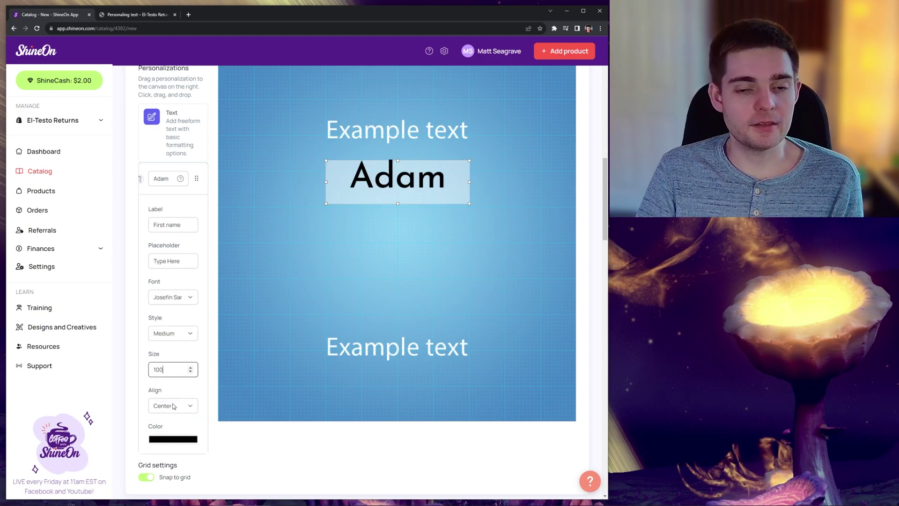
{"action": "left_click", "coordinate": [172, 406]}
{"action": "left_click", "coordinate": [169, 415]}
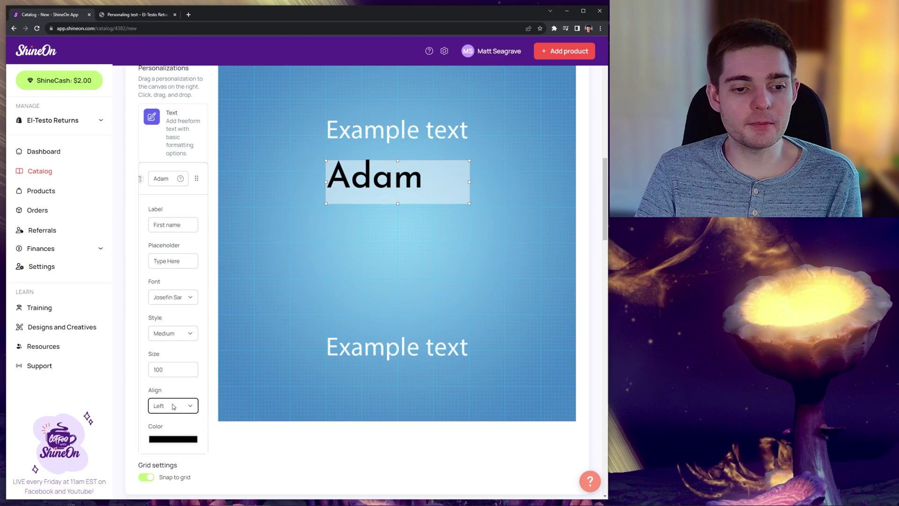
{"action": "left_click", "coordinate": [172, 406]}
{"action": "left_click", "coordinate": [169, 426]}
{"action": "left_click", "coordinate": [172, 405]}
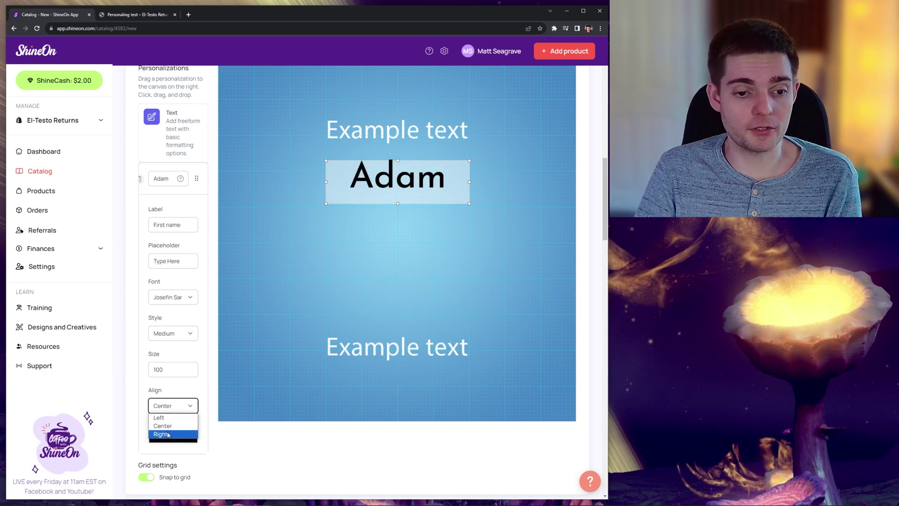
{"action": "left_click", "coordinate": [164, 435]}
- Colour the Adam text by eyedropper-sampling the white Example text on the artwork
{"action": "left_click", "coordinate": [171, 445]}
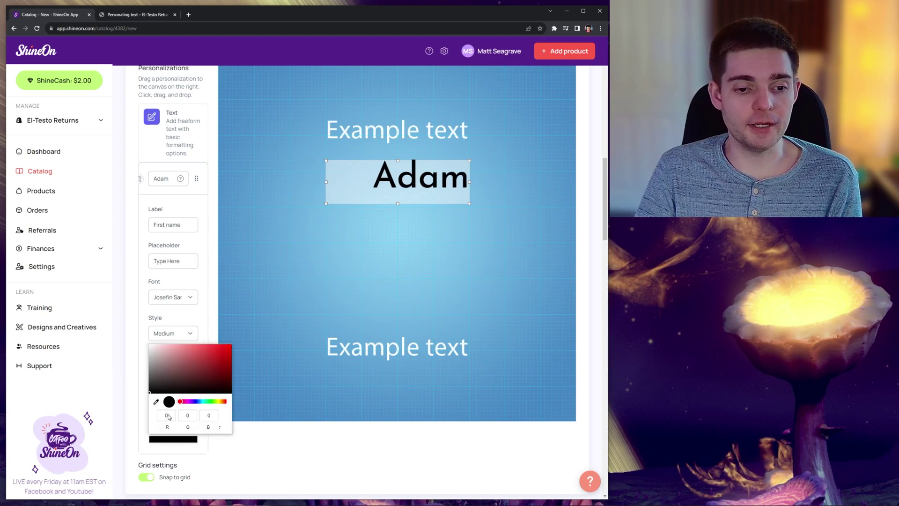
{"action": "left_click_drag", "start_coordinate": [167, 372], "coordinate": [195, 358]}
{"action": "left_click", "coordinate": [193, 402]}
{"action": "left_click_drag", "start_coordinate": [195, 403], "coordinate": [199, 402]}
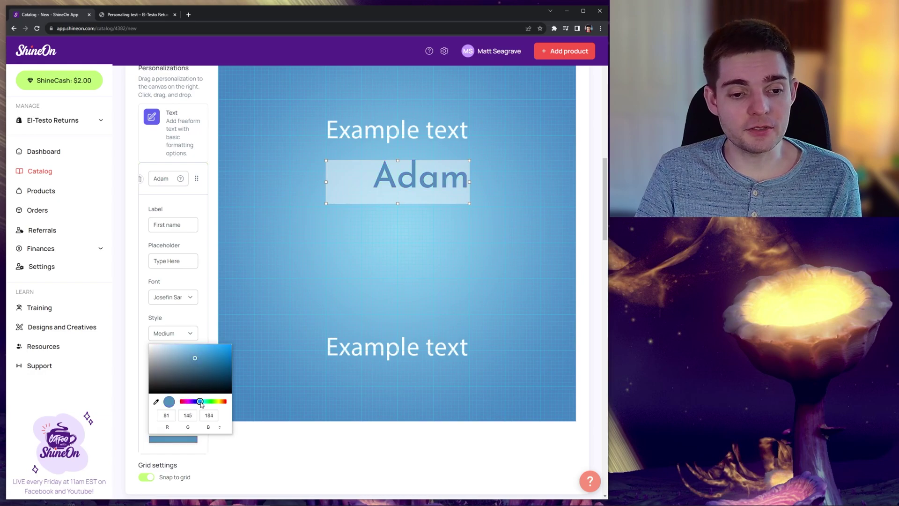
{"action": "left_click", "coordinate": [156, 402]}
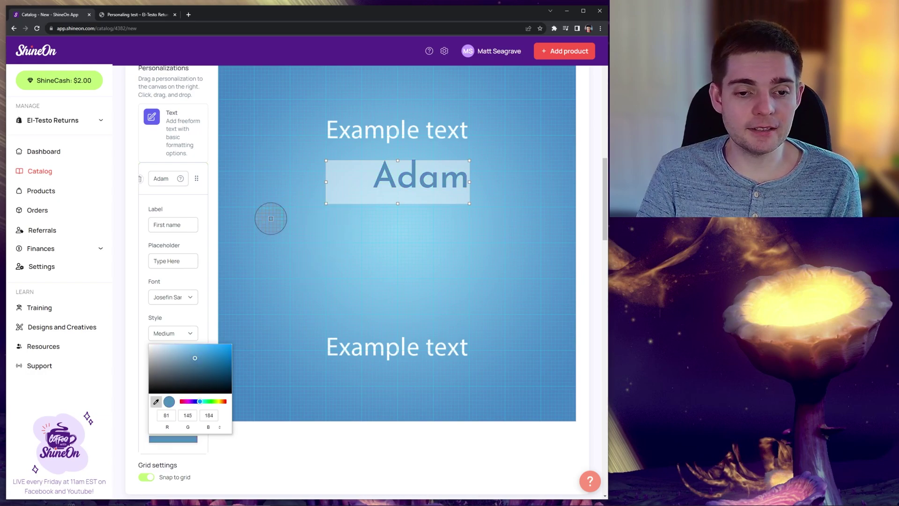
{"action": "left_click", "coordinate": [352, 184]}
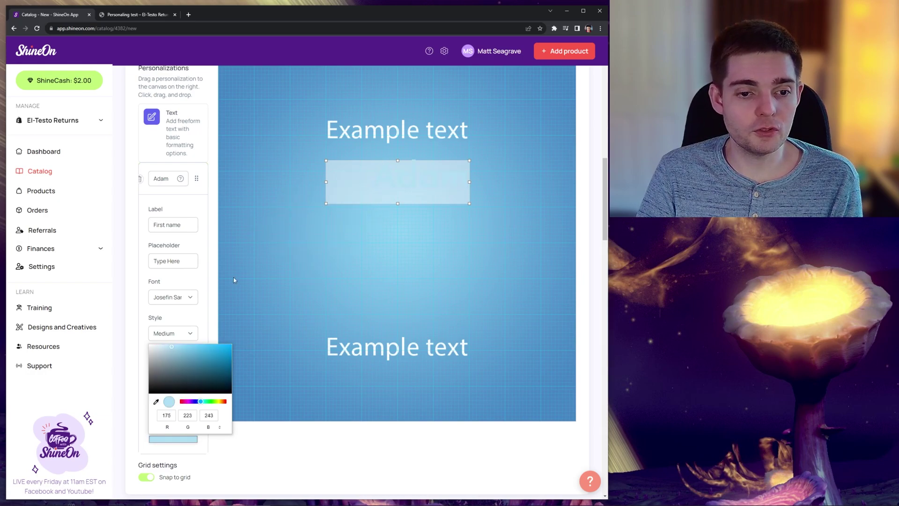
{"action": "left_click", "coordinate": [156, 402]}
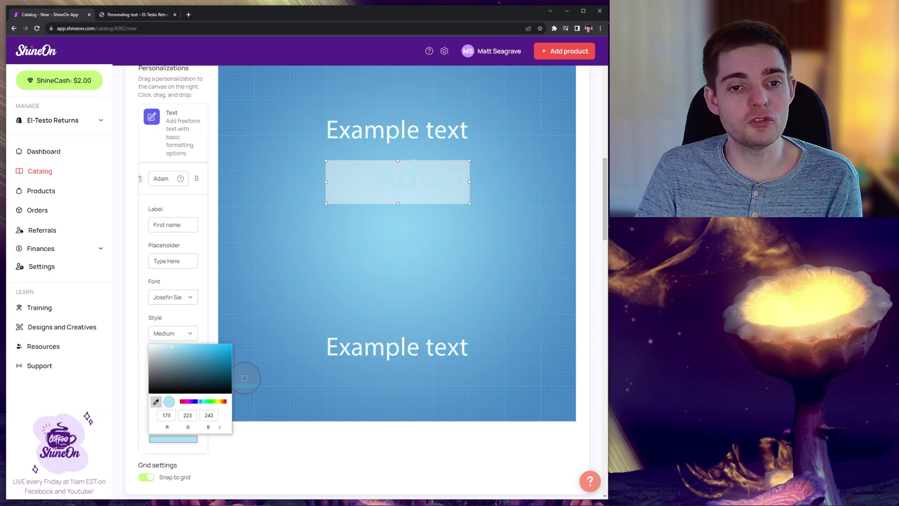
{"action": "left_click", "coordinate": [331, 127]}
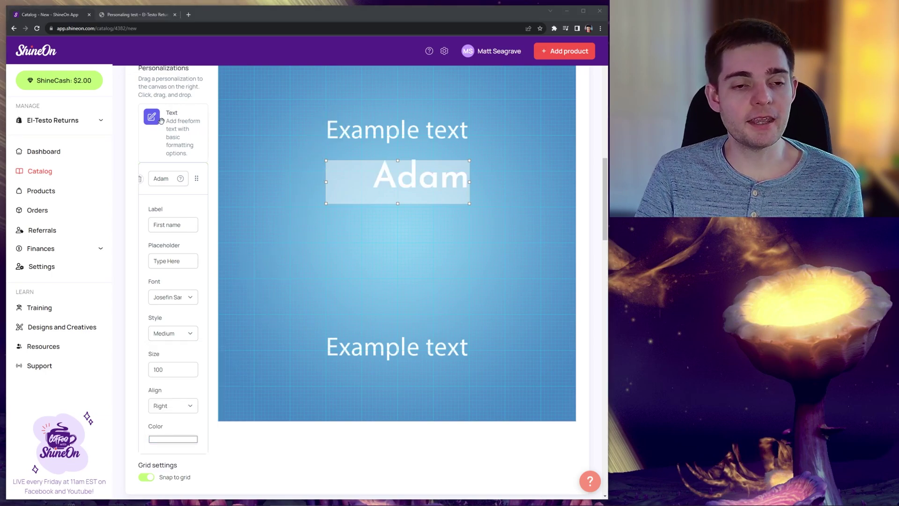
- Add a second Text field onto the artwork and make its box taller
{"action": "left_click_drag", "start_coordinate": [155, 121], "coordinate": [330, 270]}
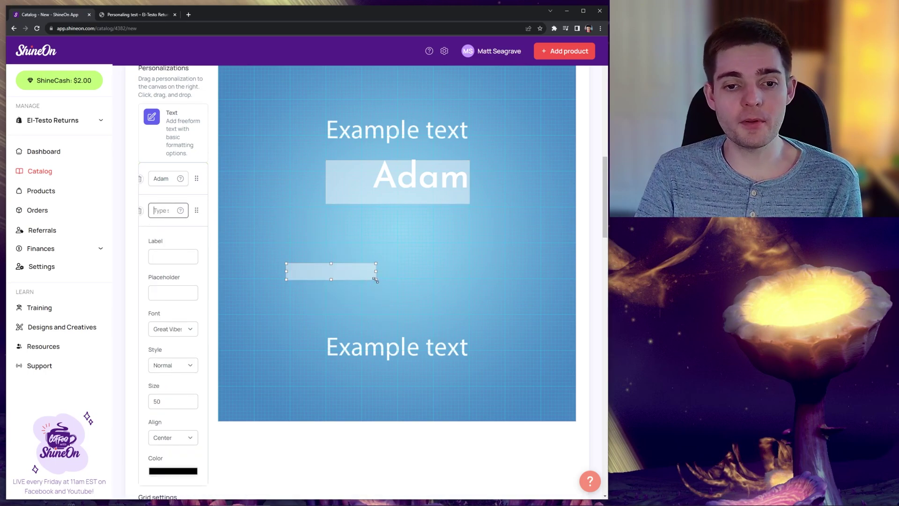
{"action": "left_click_drag", "start_coordinate": [375, 280], "coordinate": [378, 309]}
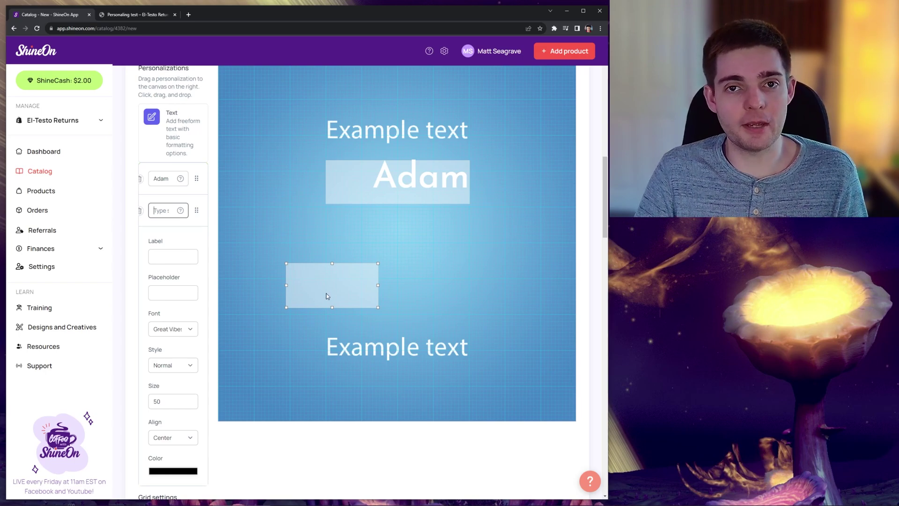
{"action": "key", "text": "Tab"}
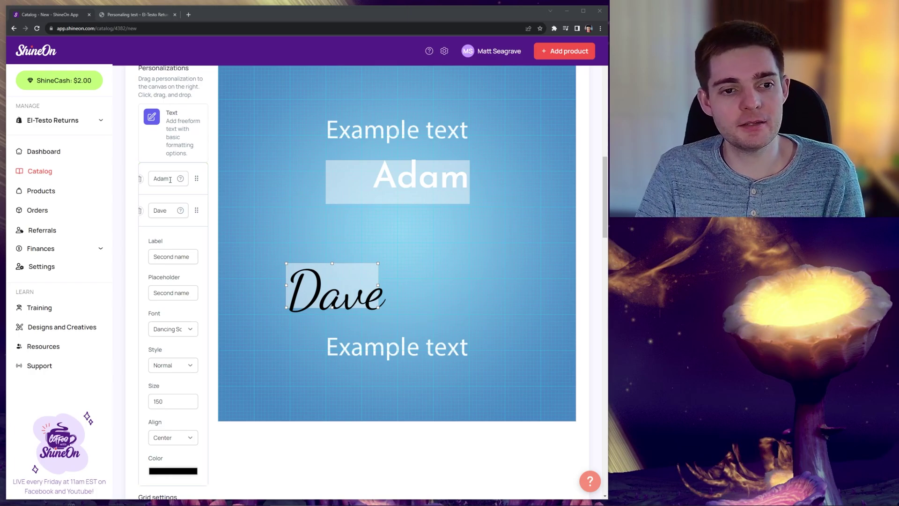
- Drag the Dave box over the right end of Adam on the artwork
{"action": "left_click", "coordinate": [170, 179]}
{"action": "scroll", "coordinate": [180, 250], "scroll_direction": "down", "scroll_amount": 2}
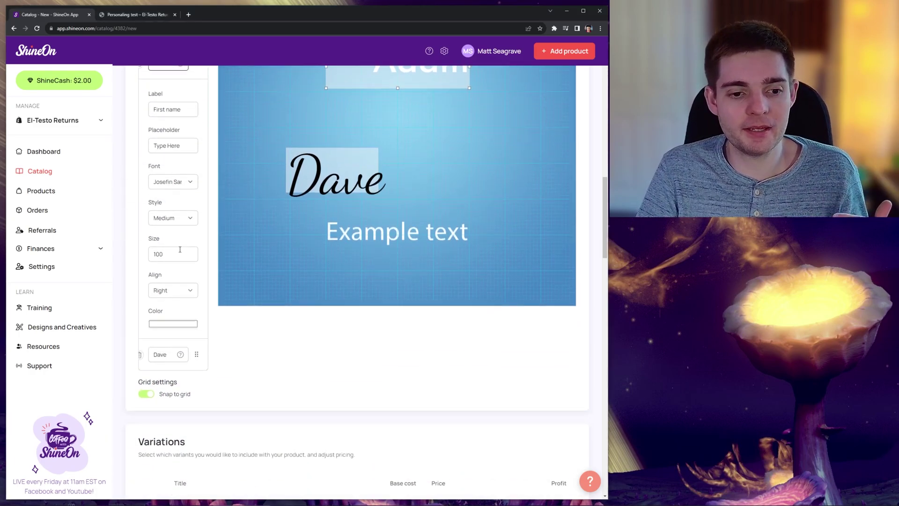
{"action": "scroll", "coordinate": [180, 250], "scroll_direction": "down", "scroll_amount": 1}
{"action": "scroll", "coordinate": [176, 333], "scroll_direction": "up", "scroll_amount": 4}
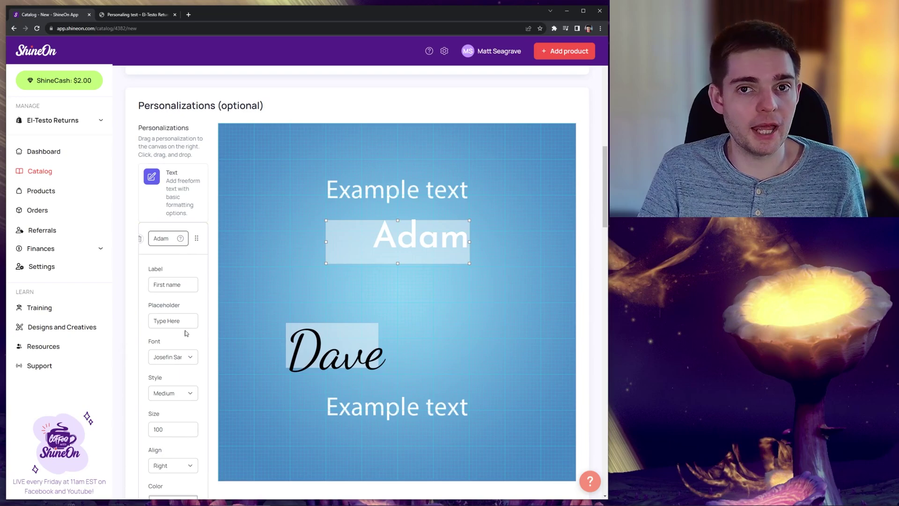
{"action": "left_click_drag", "start_coordinate": [327, 346], "coordinate": [464, 248]}
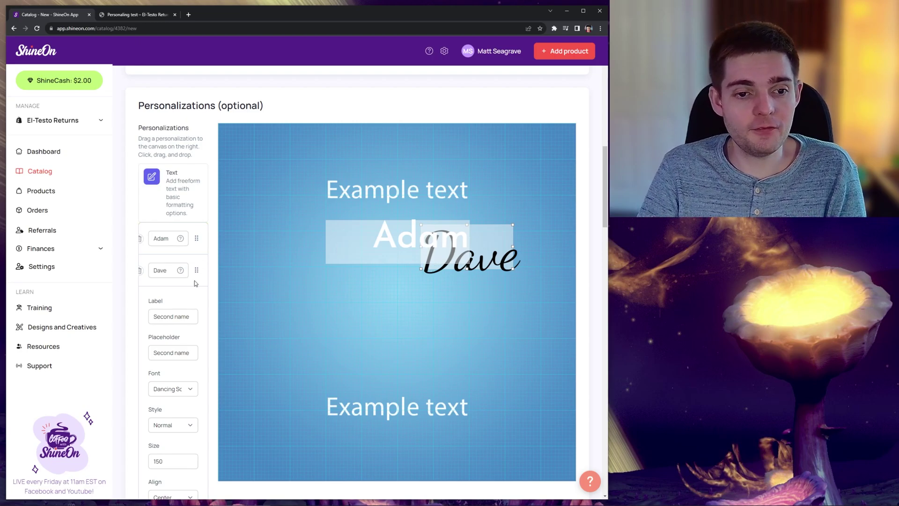
- Reorder the fields so Dave sits above Adam in the list
{"action": "left_click_drag", "start_coordinate": [196, 268], "coordinate": [201, 248]}
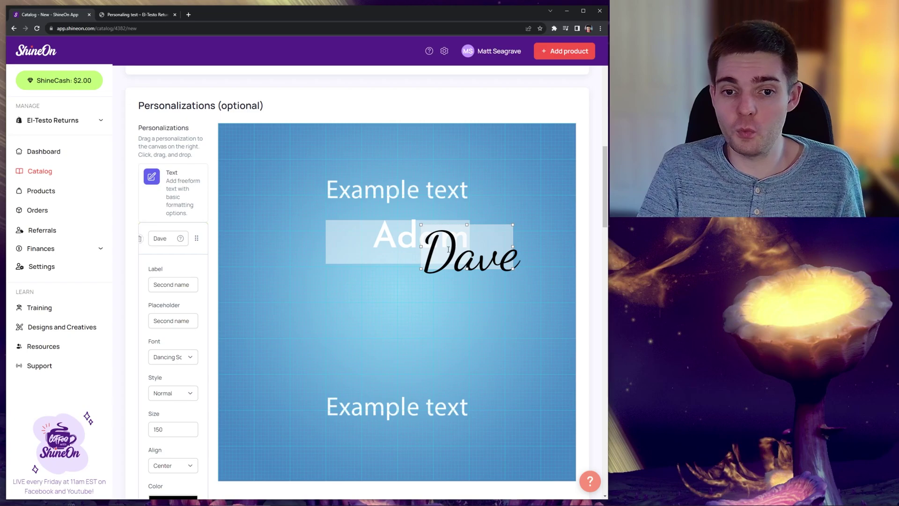
{"action": "scroll", "coordinate": [177, 252], "scroll_direction": "down", "scroll_amount": 3}
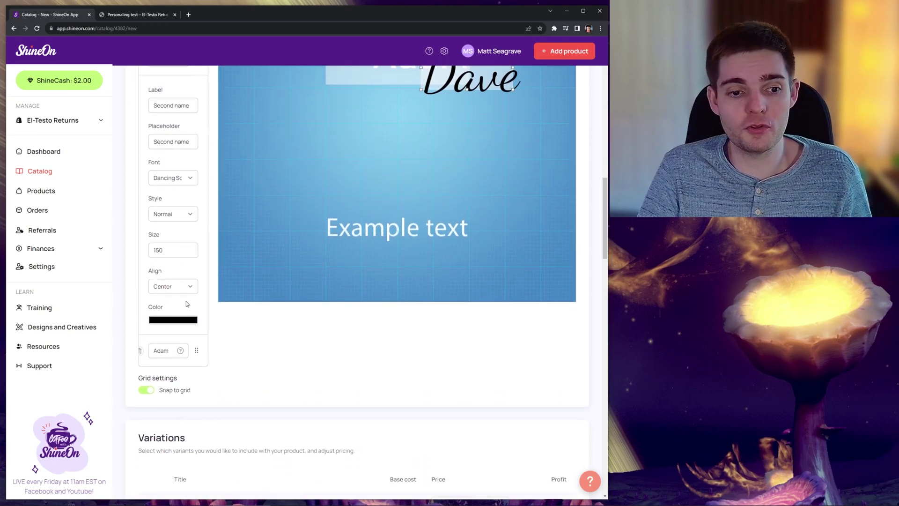
{"action": "scroll", "coordinate": [237, 285], "scroll_direction": "up", "scroll_amount": 3}
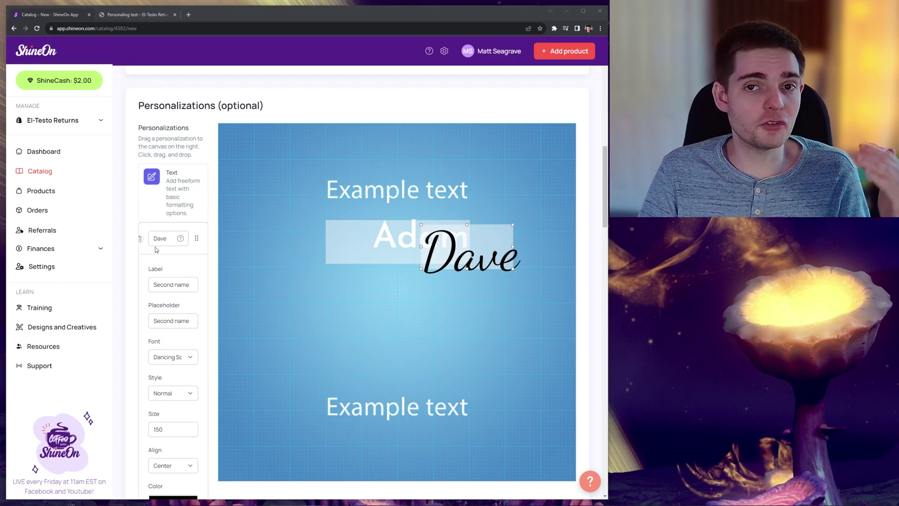
{"action": "scroll", "coordinate": [181, 227], "scroll_direction": "down", "scroll_amount": 1}
{"action": "scroll", "coordinate": [182, 227], "scroll_direction": "down", "scroll_amount": 2}
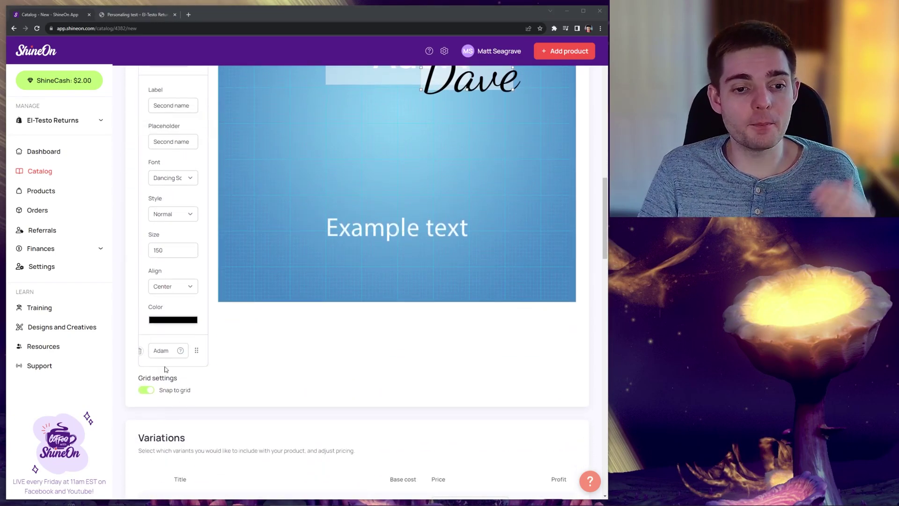
{"action": "mouse_move", "coordinate": [179, 346]}
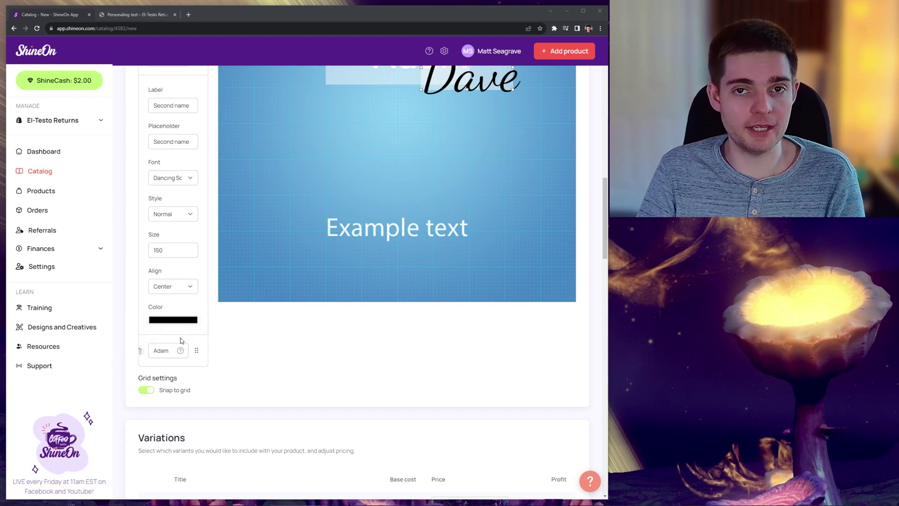
{"action": "scroll", "coordinate": [426, 108], "scroll_direction": "up", "scroll_amount": 3}
{"action": "scroll", "coordinate": [429, 119], "scroll_direction": "down", "scroll_amount": 1}
{"action": "scroll", "coordinate": [430, 119], "scroll_direction": "down", "scroll_amount": 1}
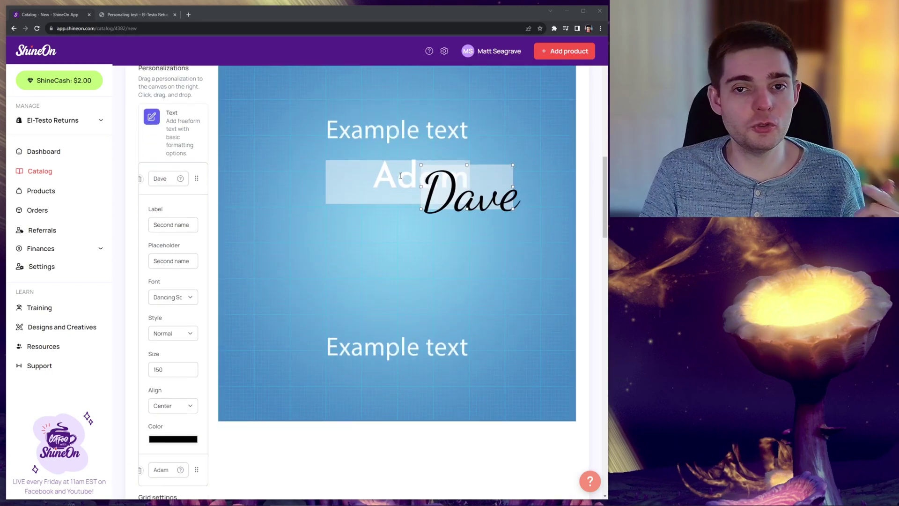
{"action": "scroll", "coordinate": [400, 178], "scroll_direction": "down", "scroll_amount": 5}
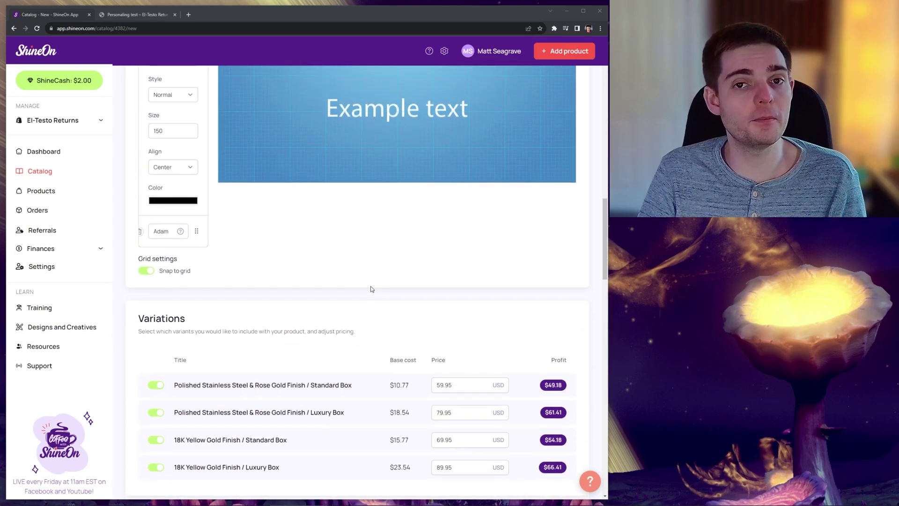
{"action": "scroll", "coordinate": [371, 289], "scroll_direction": "down", "scroll_amount": 4}
{"action": "scroll", "coordinate": [351, 265], "scroll_direction": "down", "scroll_amount": 4}
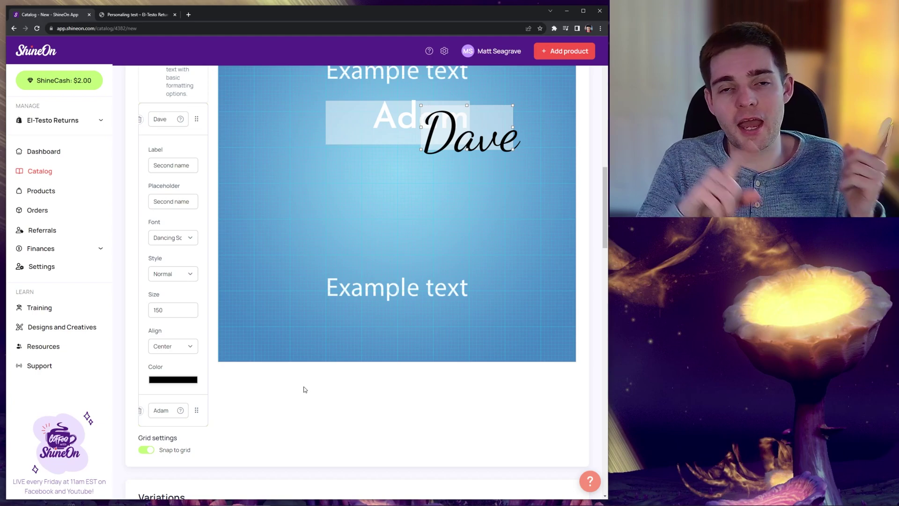
- From Products, open the Personaling test product and scroll to its Personalization section
{"action": "left_click", "coordinate": [47, 192]}
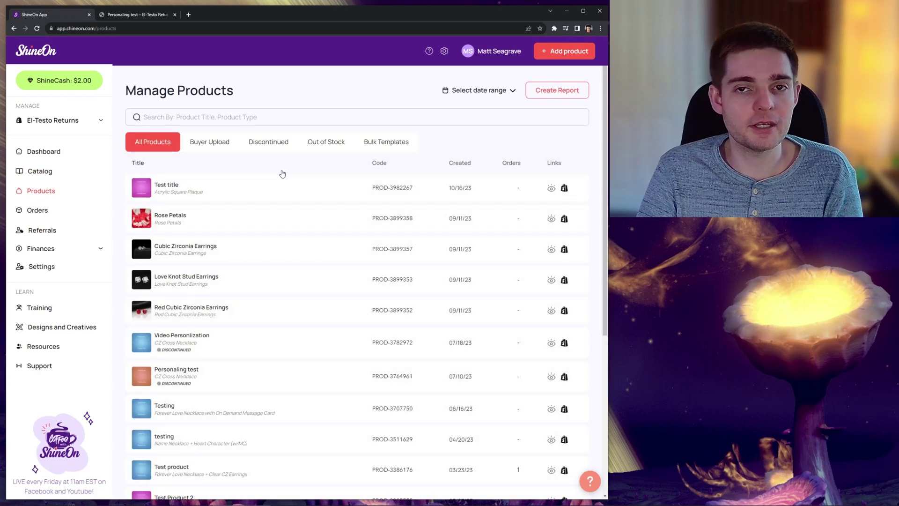
{"action": "scroll", "coordinate": [281, 177], "scroll_direction": "down", "scroll_amount": 1}
{"action": "scroll", "coordinate": [269, 193], "scroll_direction": "down", "scroll_amount": 1}
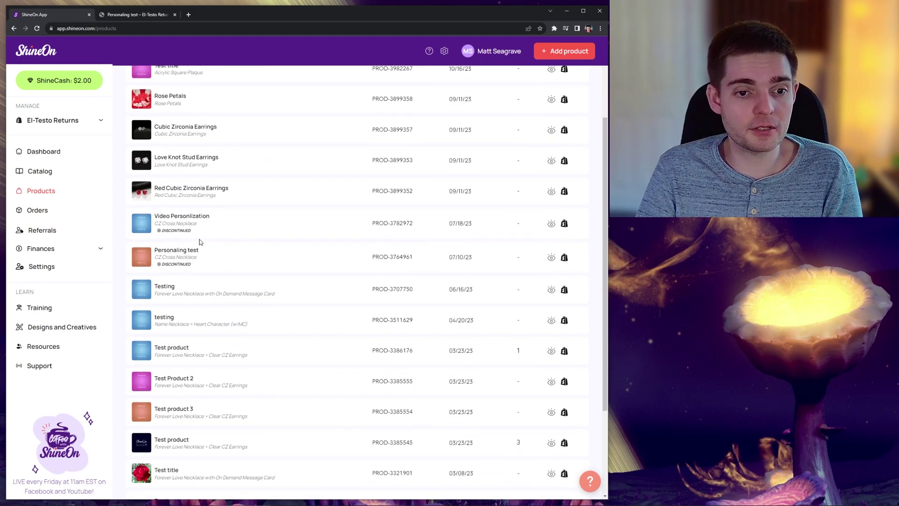
{"action": "left_click", "coordinate": [185, 251]}
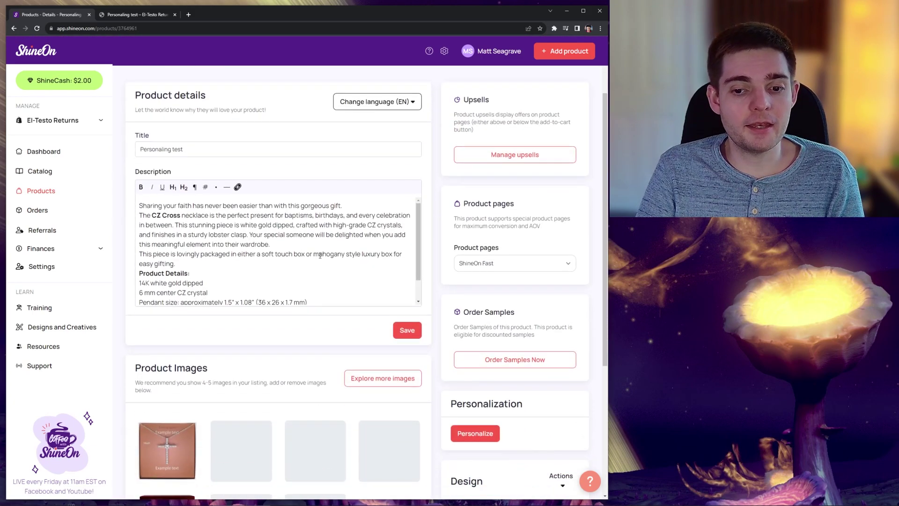
{"action": "scroll", "coordinate": [281, 256], "scroll_direction": "down", "scroll_amount": 1}
{"action": "scroll", "coordinate": [336, 259], "scroll_direction": "down", "scroll_amount": 3}
{"action": "scroll", "coordinate": [336, 258], "scroll_direction": "down", "scroll_amount": 5}
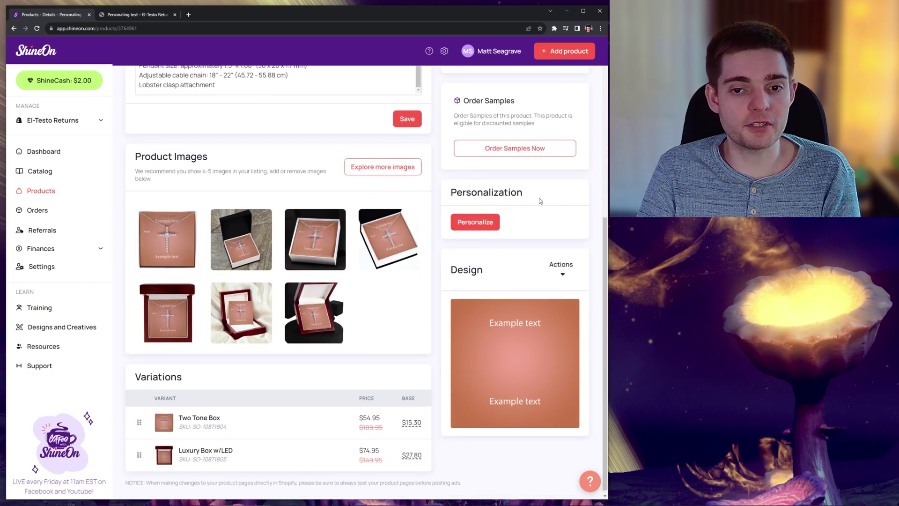
- Open the Personalizations dialog showing the Matt and Testing again text fields
{"action": "left_click", "coordinate": [475, 225]}
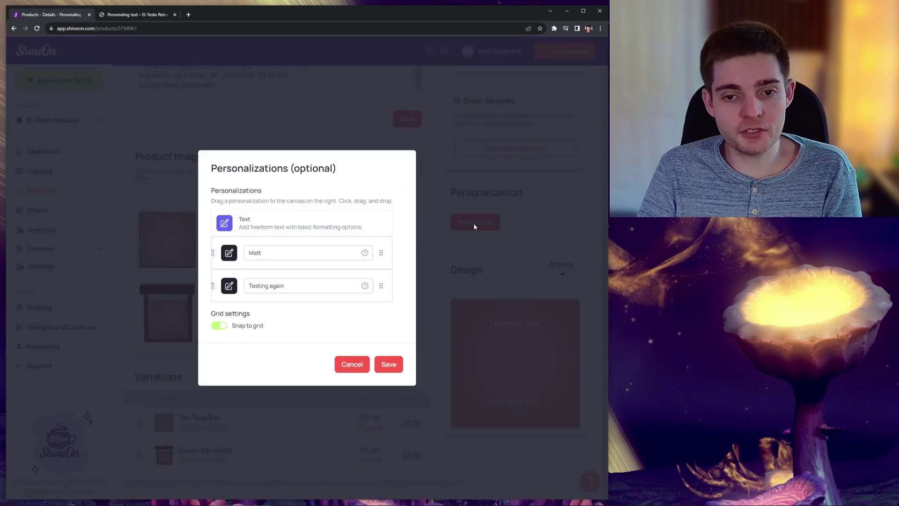